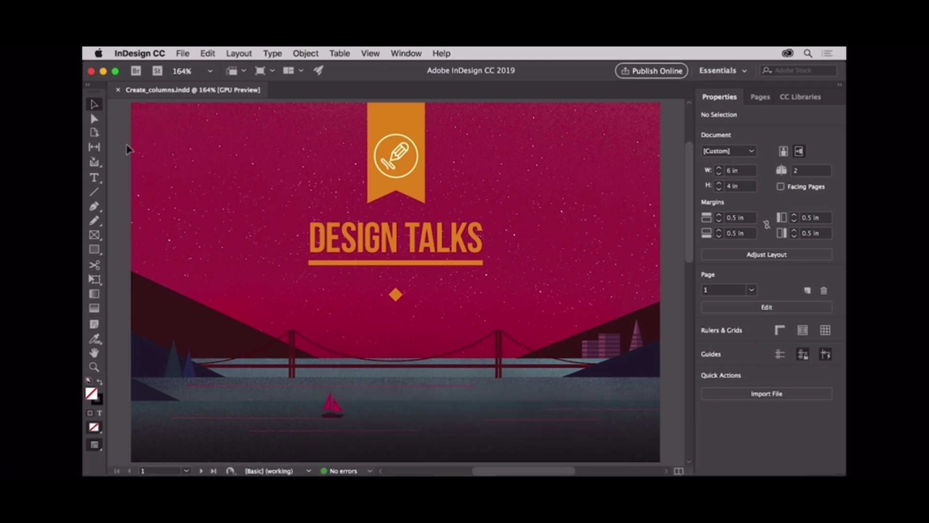
- Draw a text frame below DESIGN TALKS, about as wide as the headline's underline
left_click(98, 178)
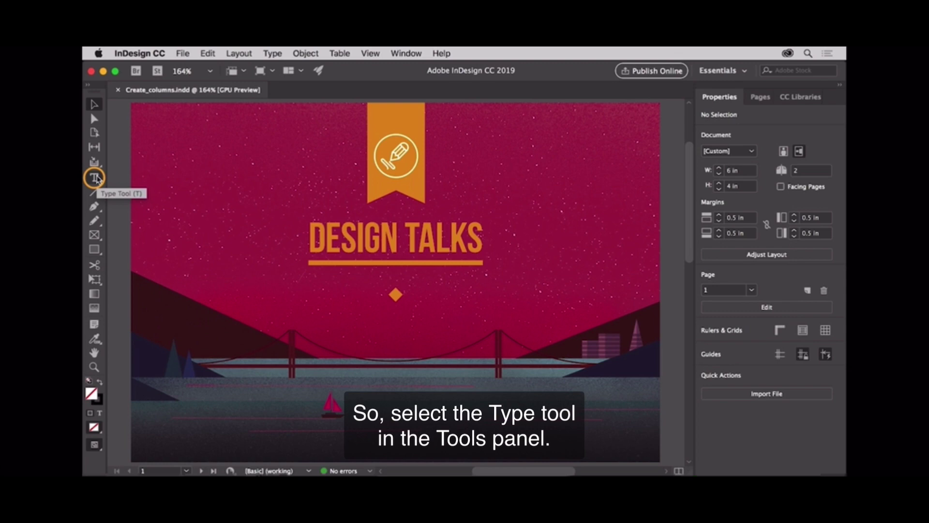
left_click(97, 179)
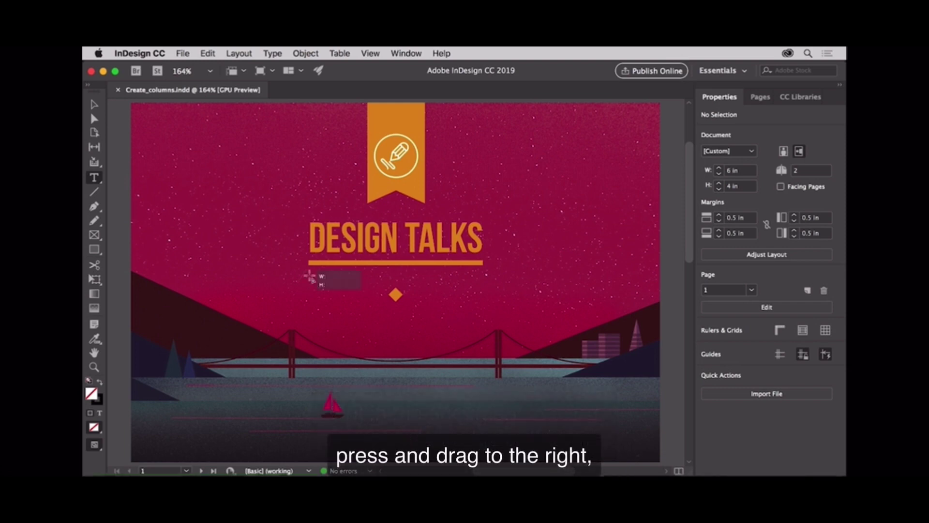
left_click_drag(309, 276, 482, 407)
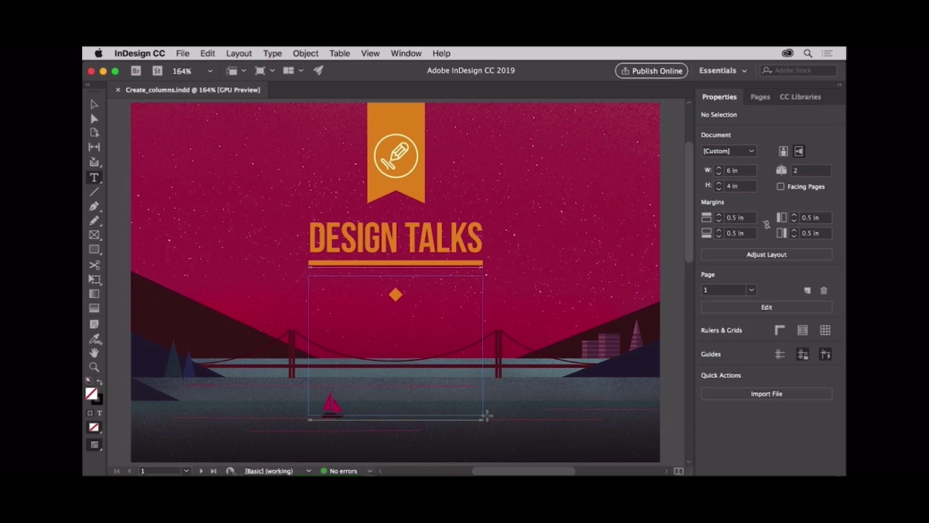
left_click_drag(487, 415, 487, 416)
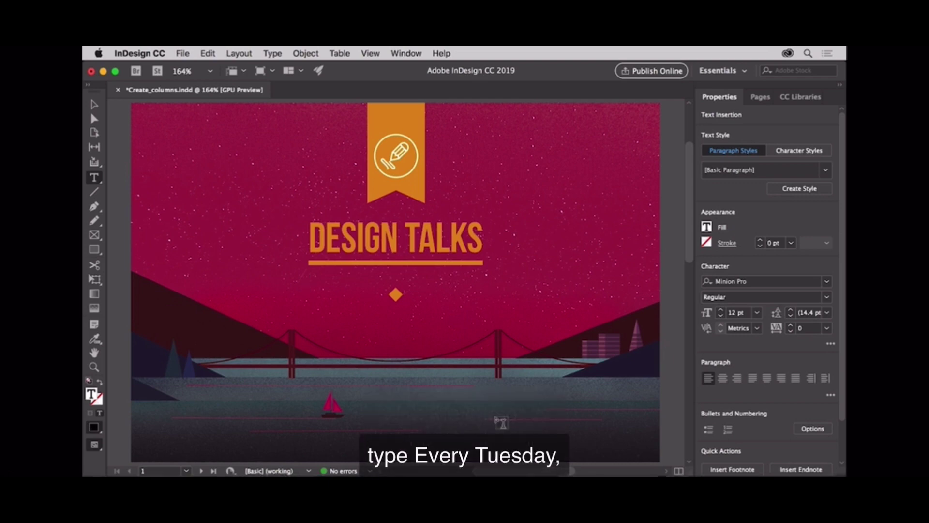
- Type the event lines Every Tuesday, 6-8 pm, Art Cafe and San Francisco, one per line
type("Every ")
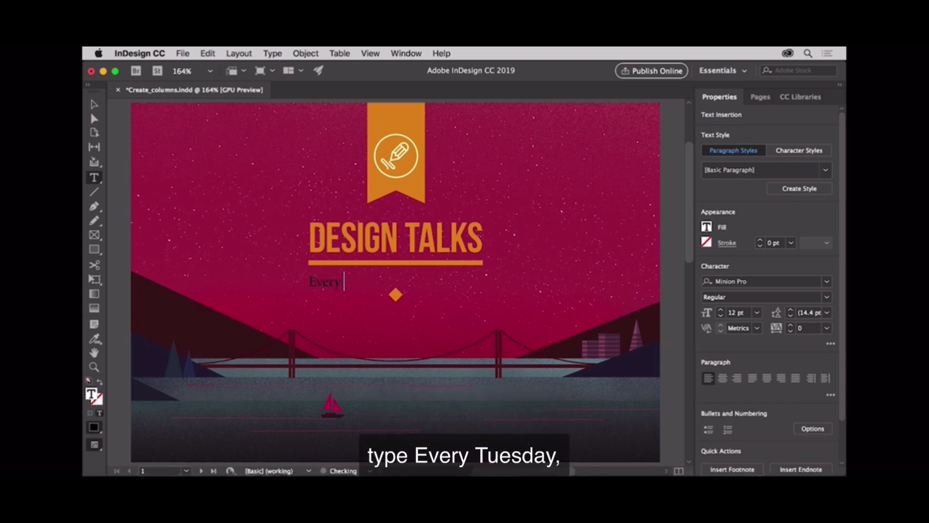
type("Tuesday")
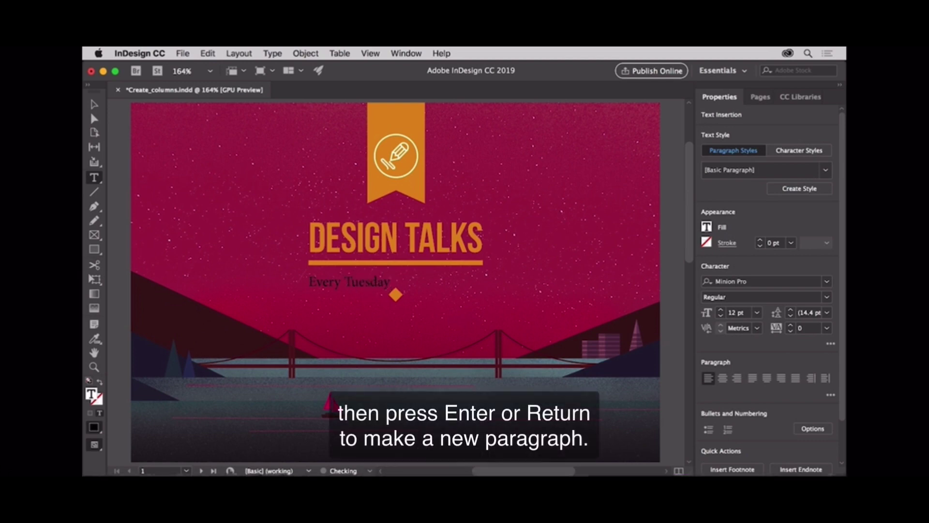
key("Return")
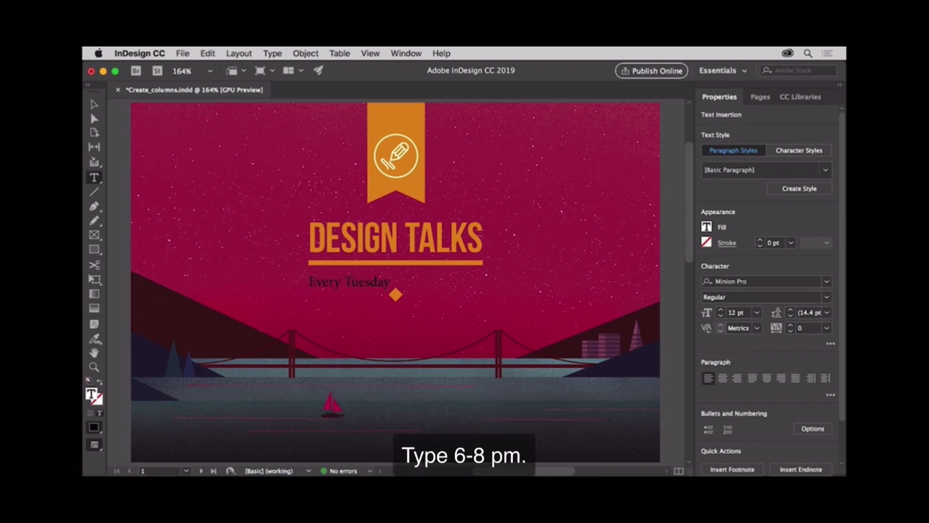
type("6-8 pm")
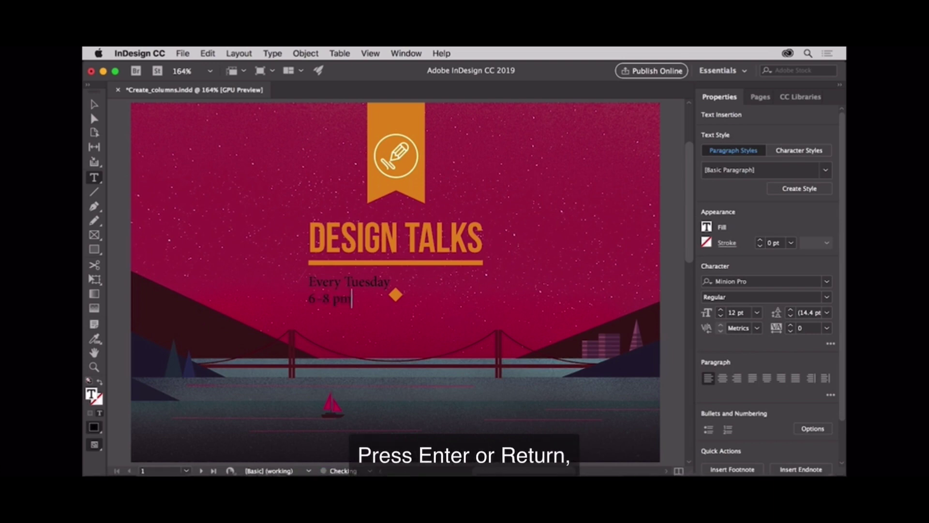
key("Return")
type("Ar")
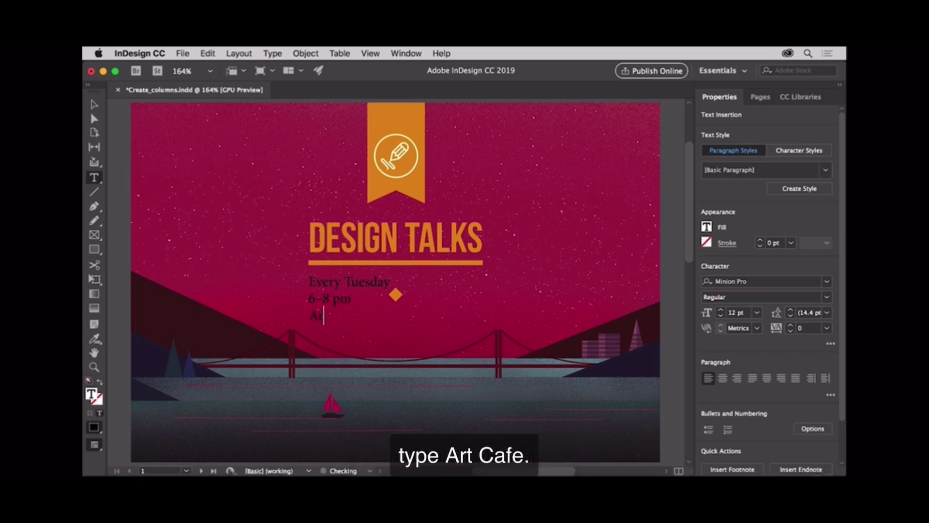
type("t Cafe")
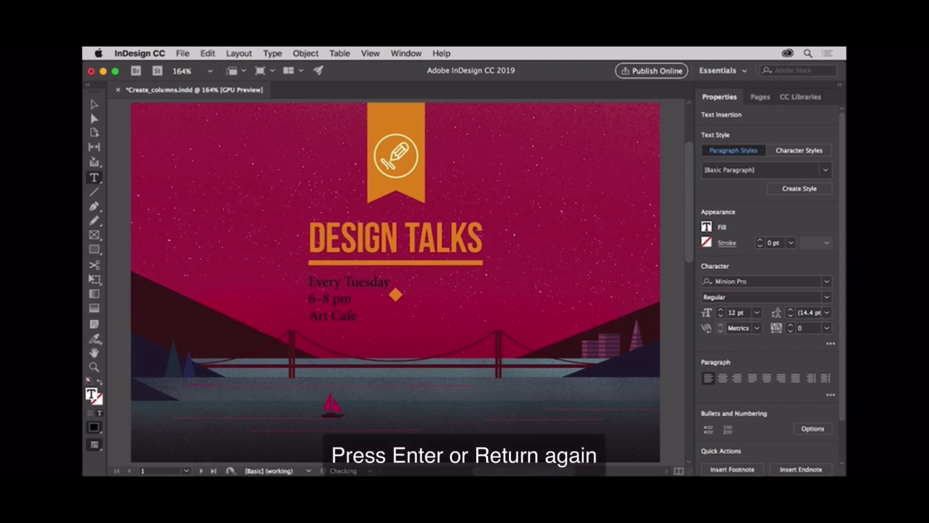
key("Return")
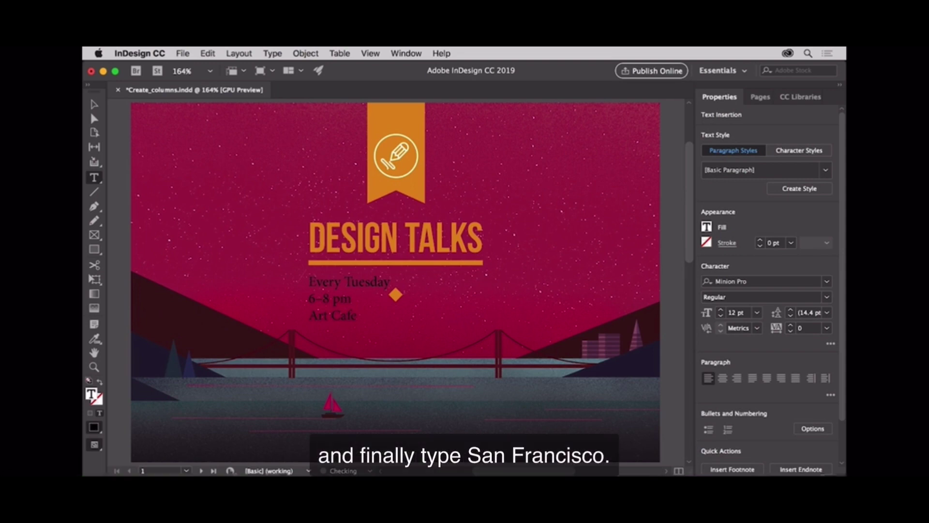
type("San Fra")
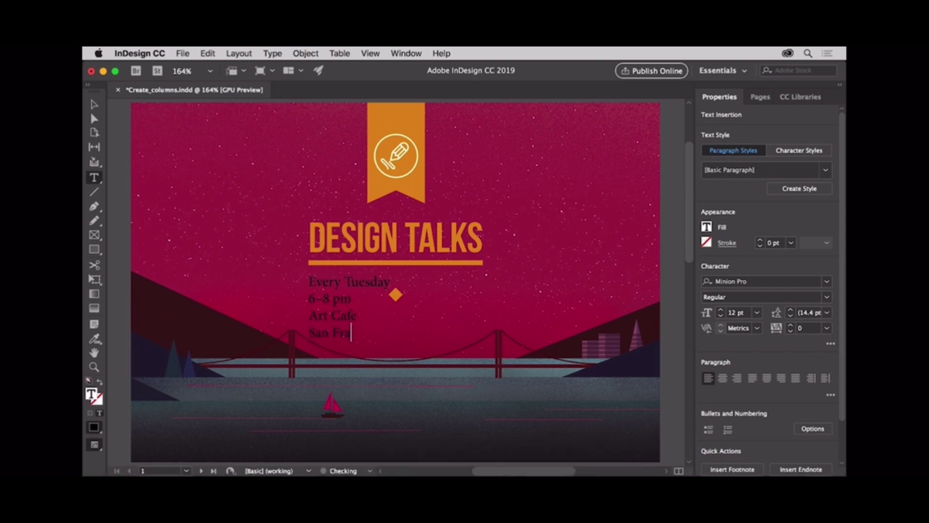
type("ncisco")
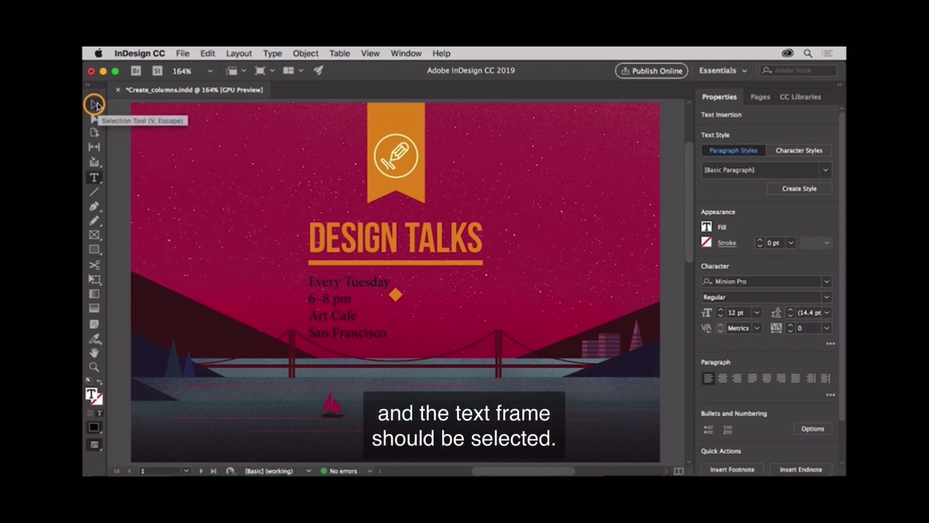
- Switch to the Selection tool so the event-details frame is selected as an object
left_click(95, 104)
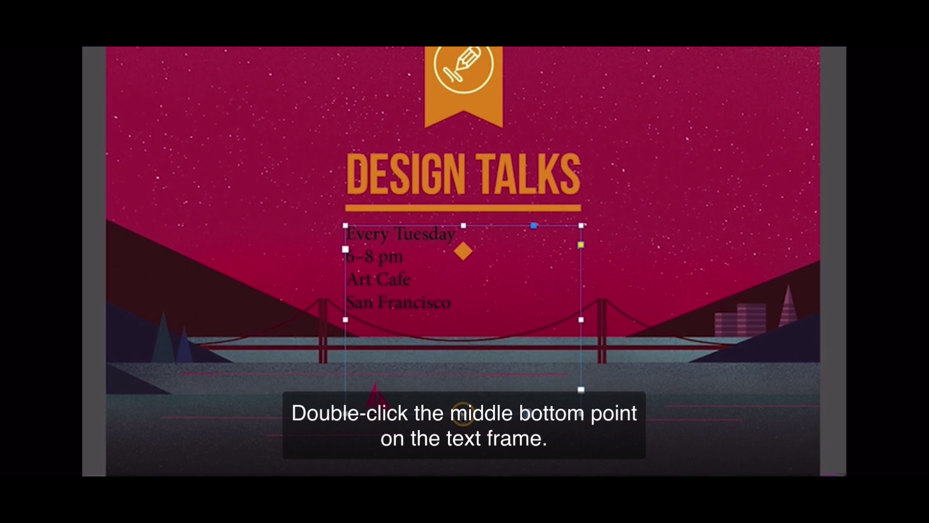
- Fit the frame's height to its four lines, leaving it about 2.06 × 0.72 in
double_click(463, 417)
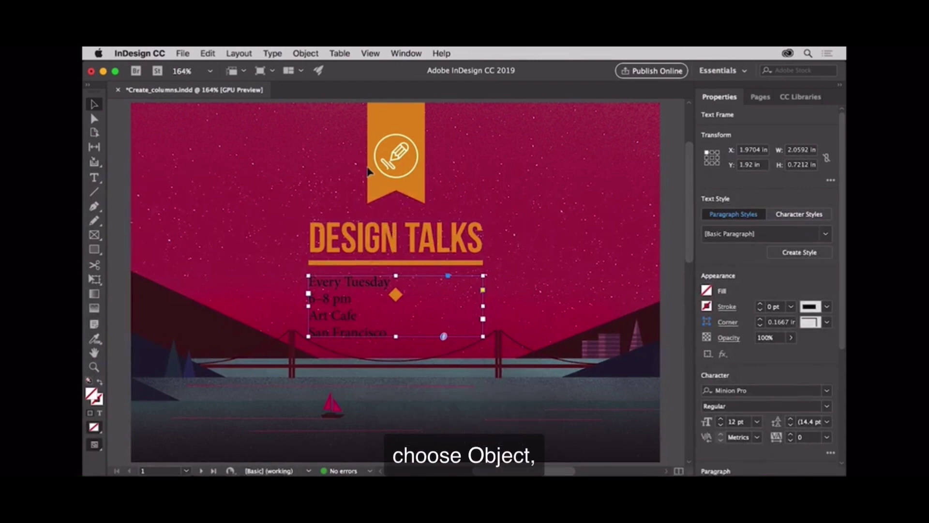
- Bring up Object > Text Frame Options for the event-details frame
left_click(315, 54)
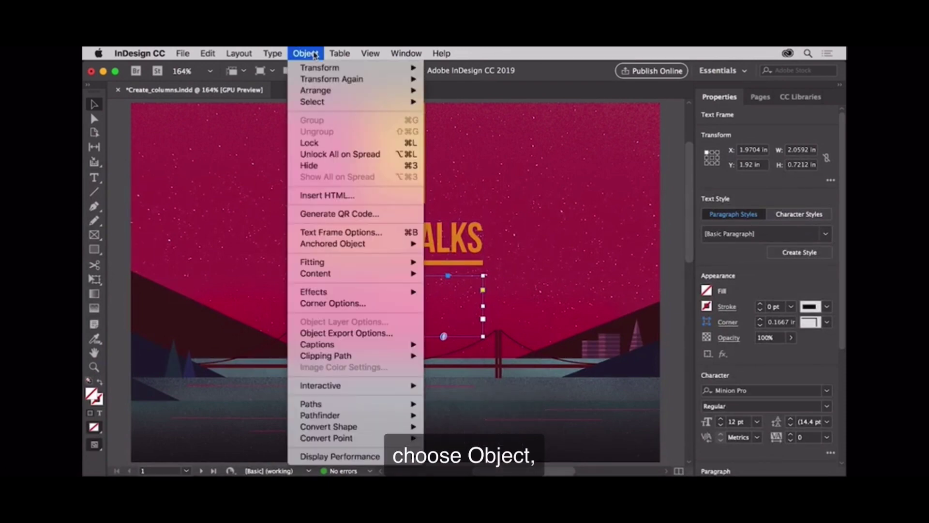
left_click(380, 233)
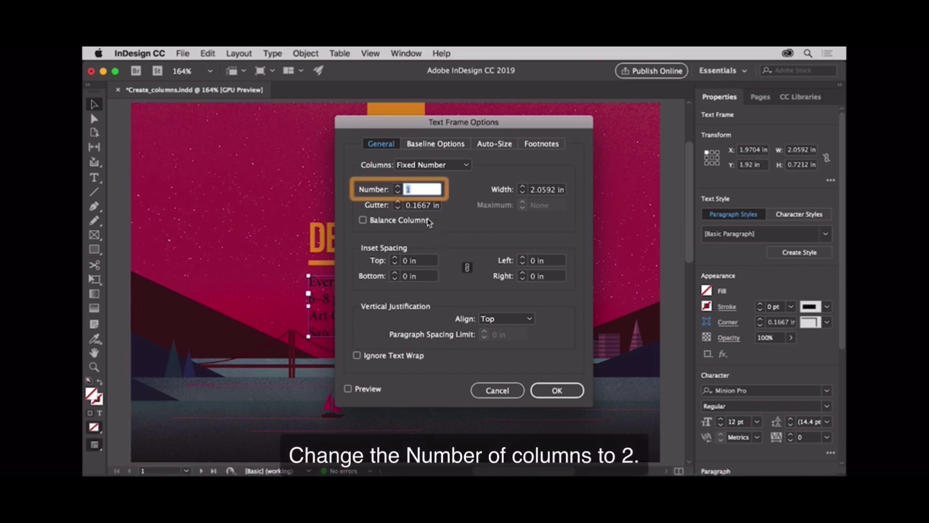
- Set the frame to 2 columns with preview on and Balance Columns checked
left_click(398, 187)
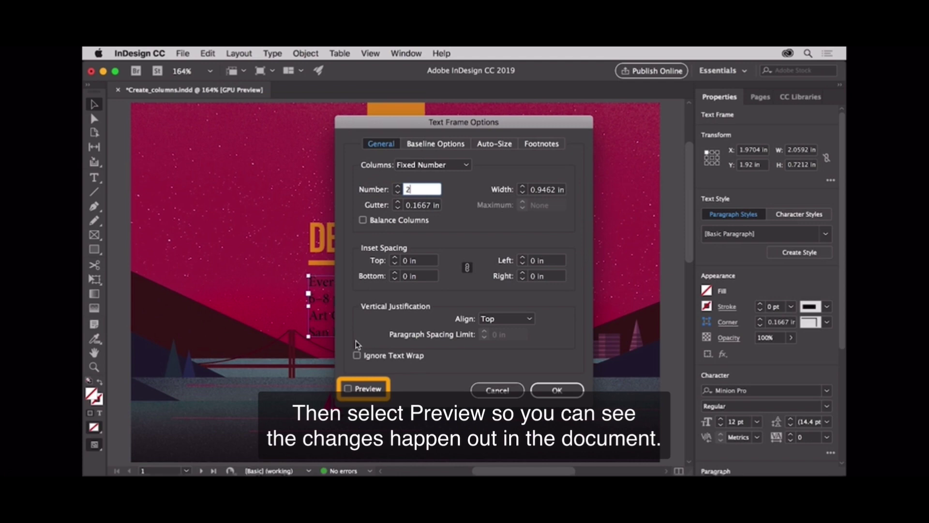
left_click(348, 388)
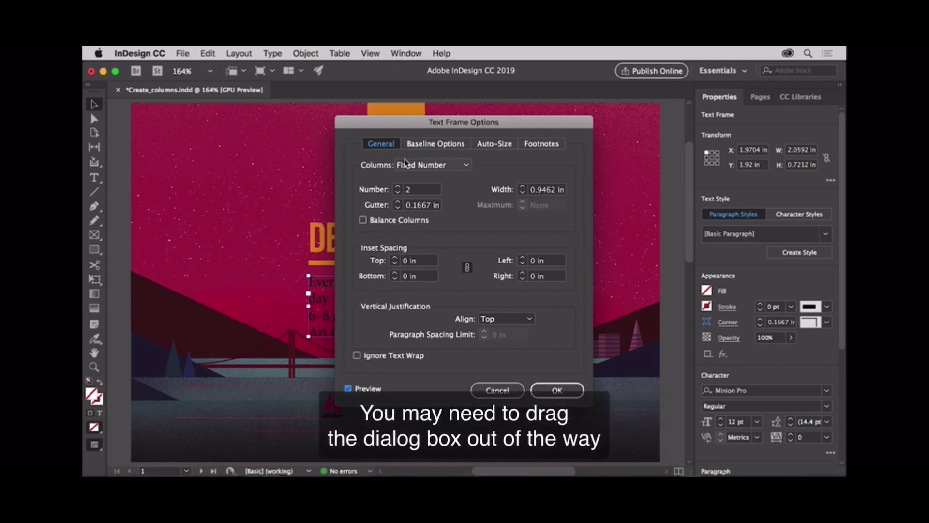
left_click_drag(406, 127, 559, 152)
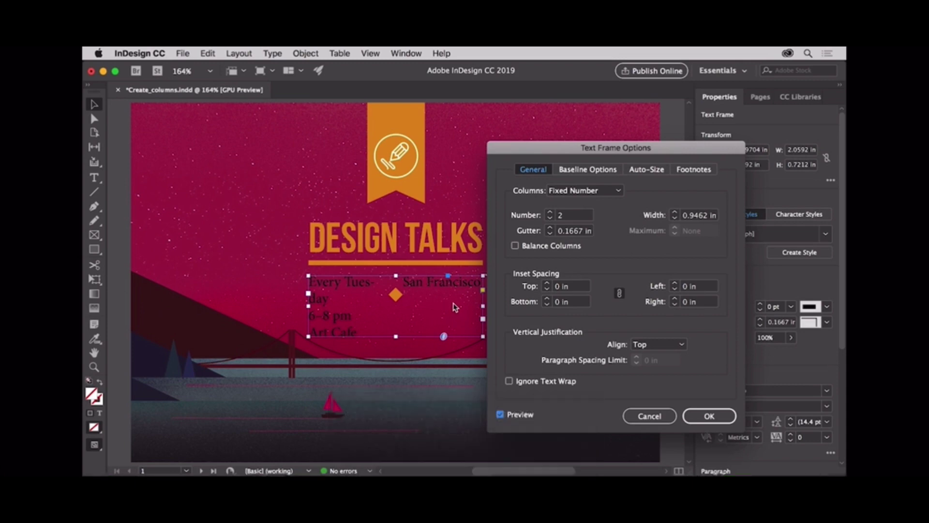
left_click(515, 247)
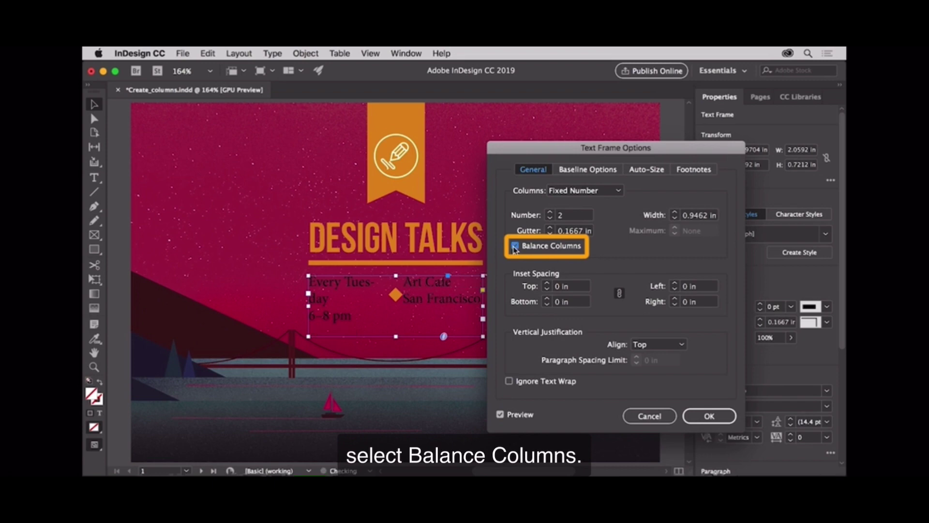
- Raise the column gutter to 0.75 in
left_click(550, 229)
left_click(551, 229)
left_click(551, 229)
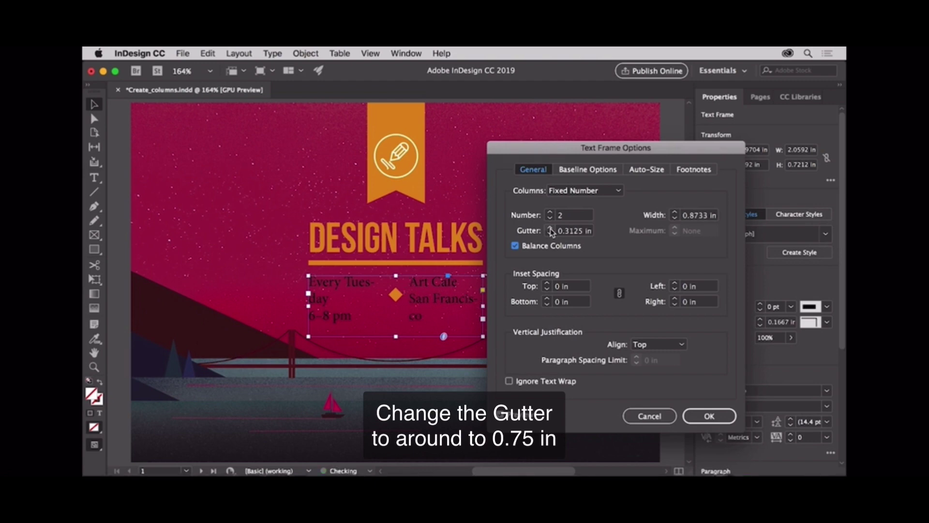
left_click(551, 229)
left_click(551, 229)
left_click(551, 228)
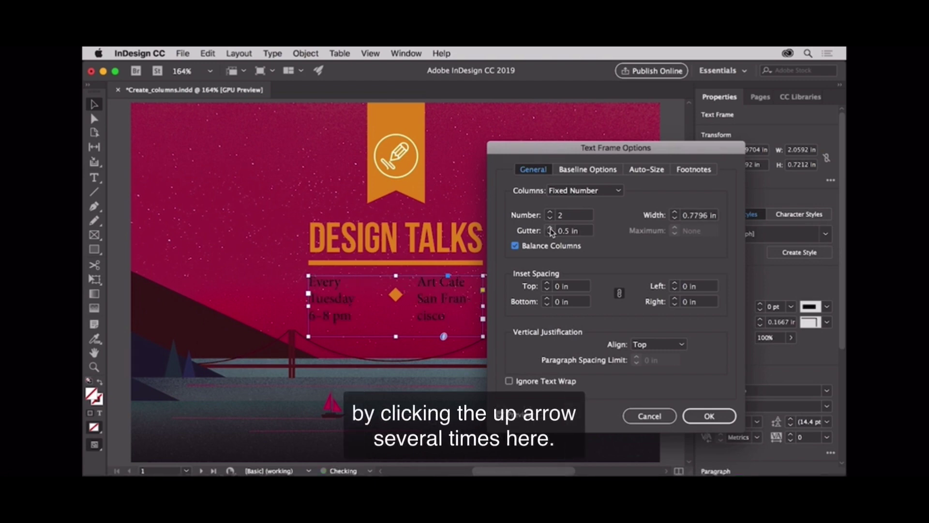
left_click(550, 229)
left_click(551, 229)
left_click(550, 229)
left_click(551, 229)
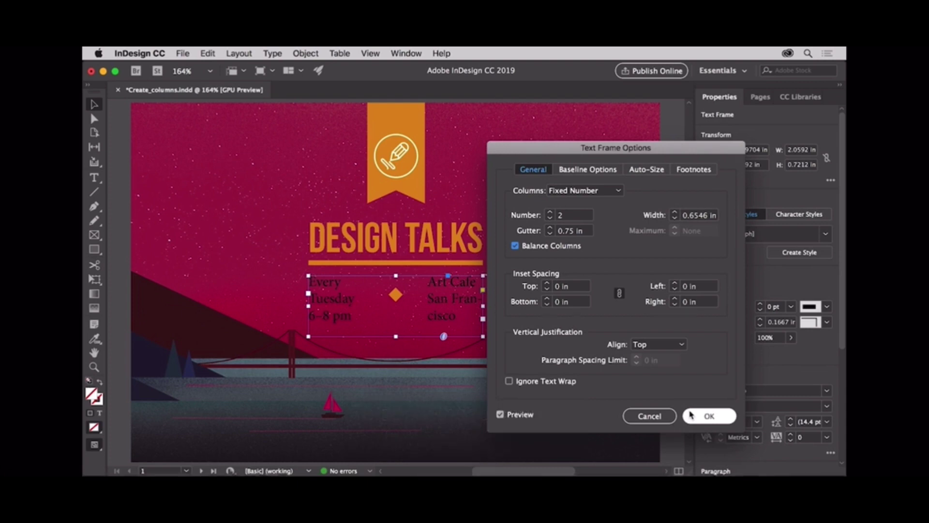
- Apply the column settings, then select all the event text and set it to 8 pt
left_click(690, 415)
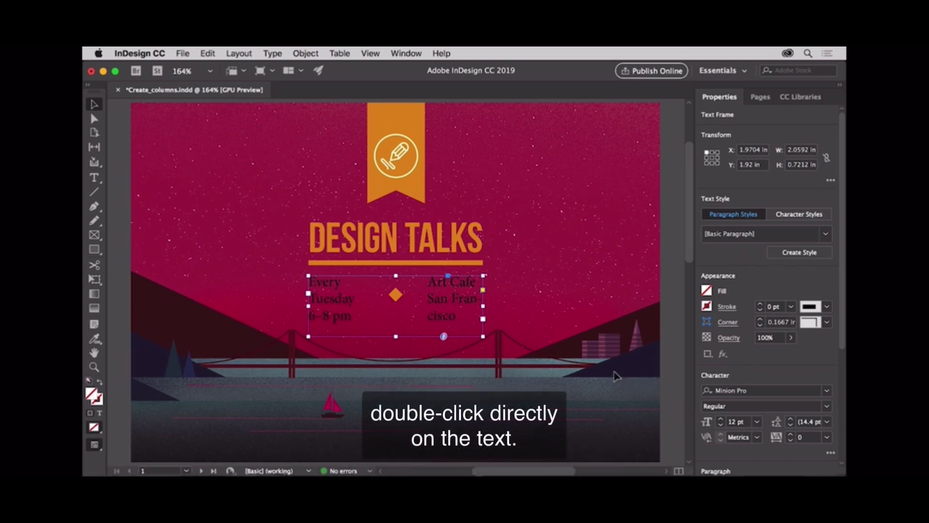
double_click(448, 301)
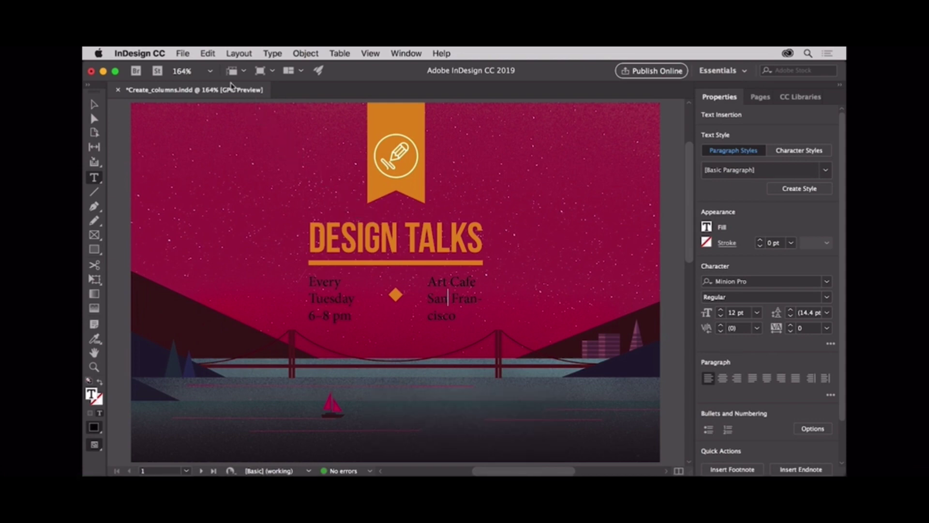
left_click(208, 54)
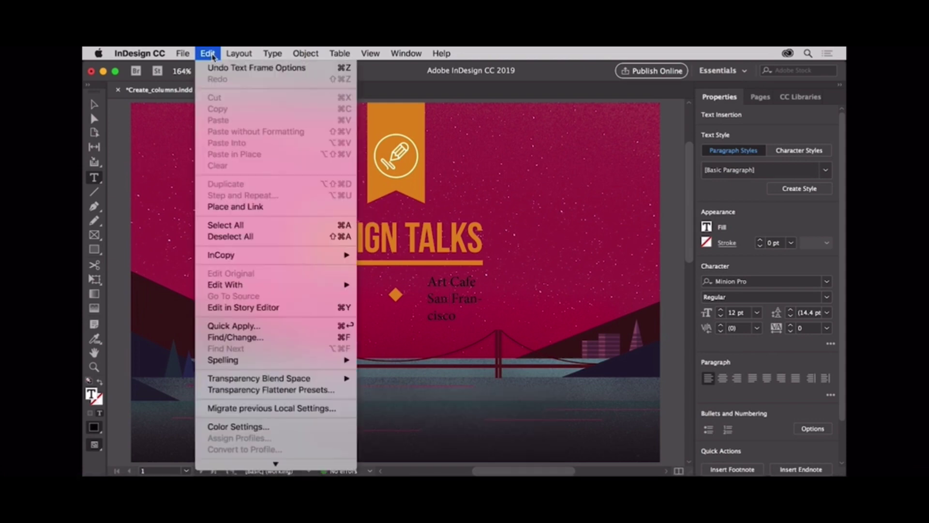
left_click(257, 226)
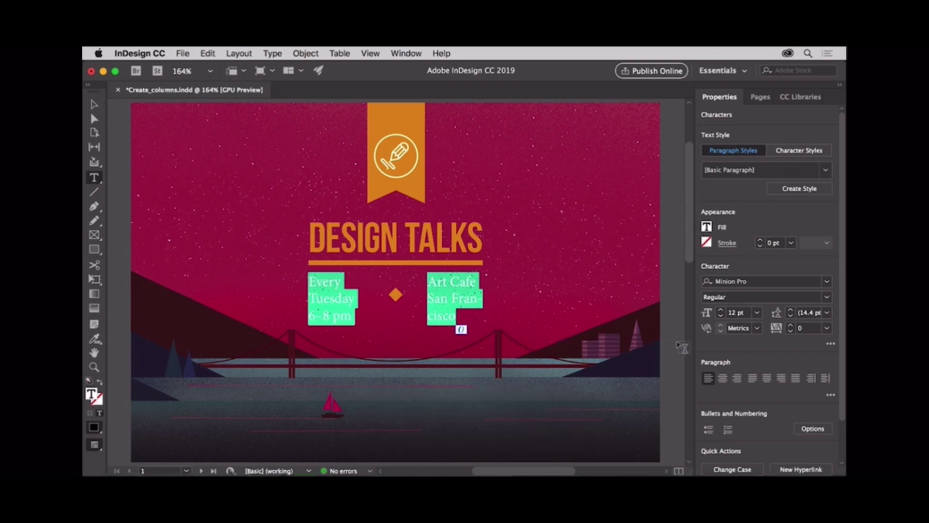
left_click(758, 312)
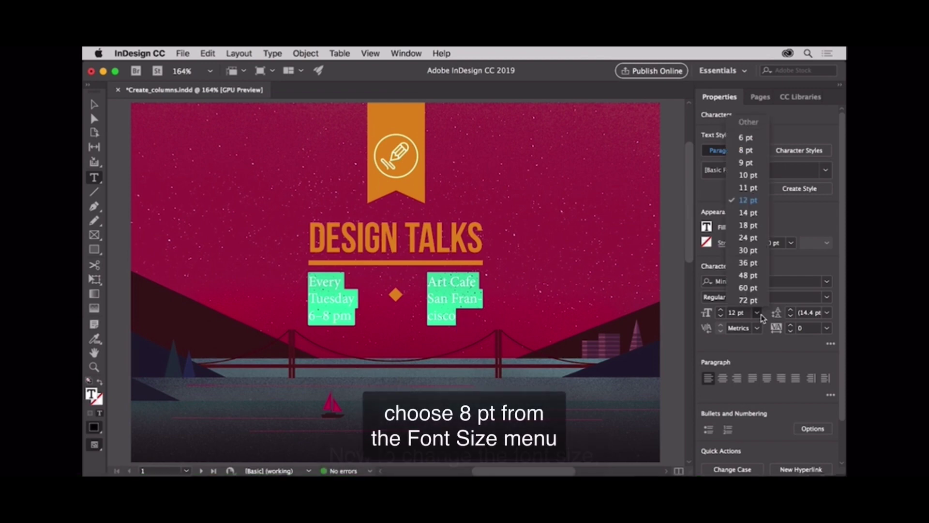
left_click(753, 154)
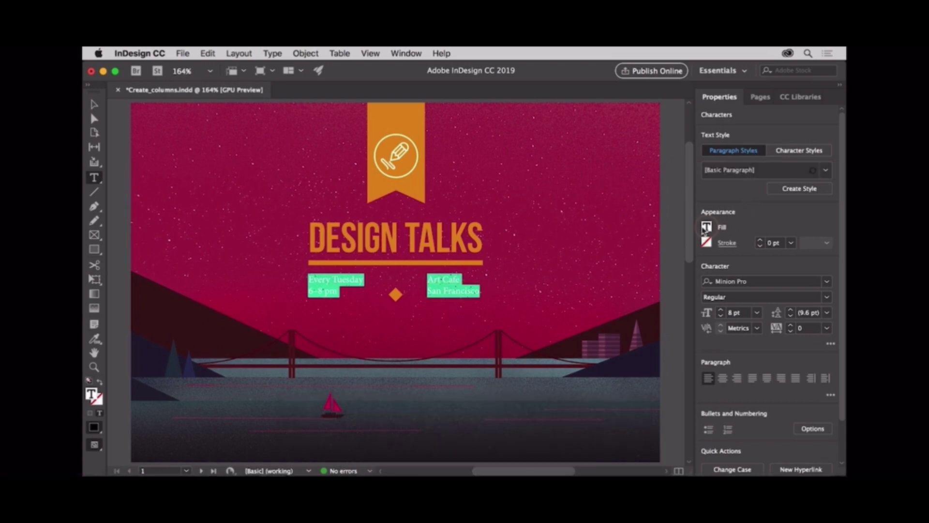
- Give the event text a white fill using the [Paper] swatch
left_click(704, 231)
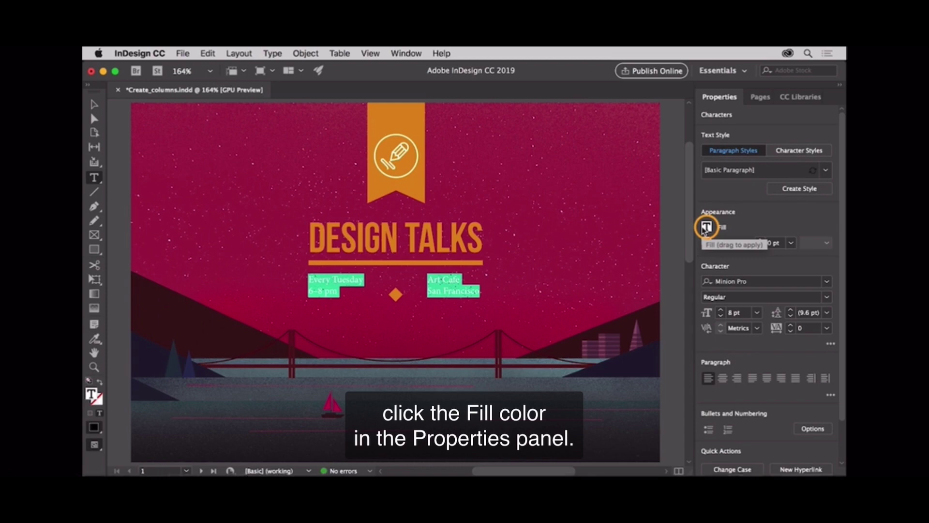
left_click(706, 228)
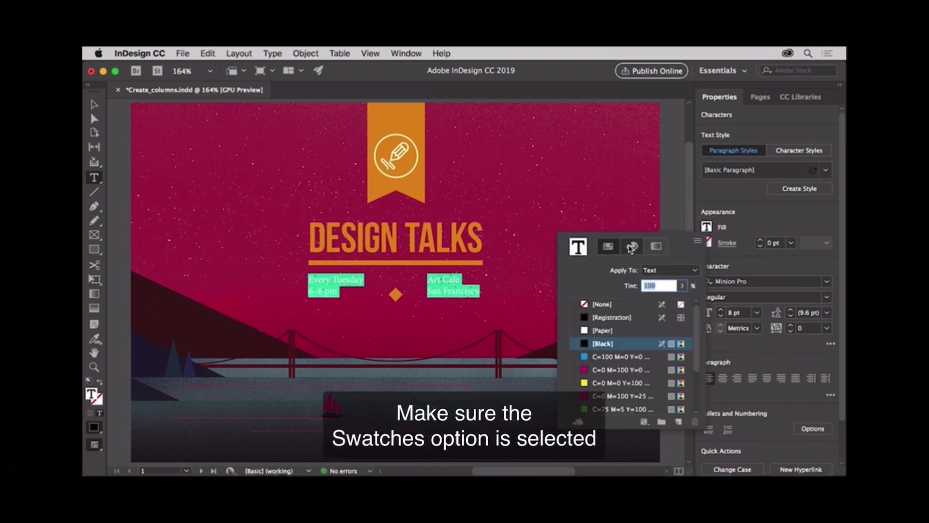
left_click(611, 247)
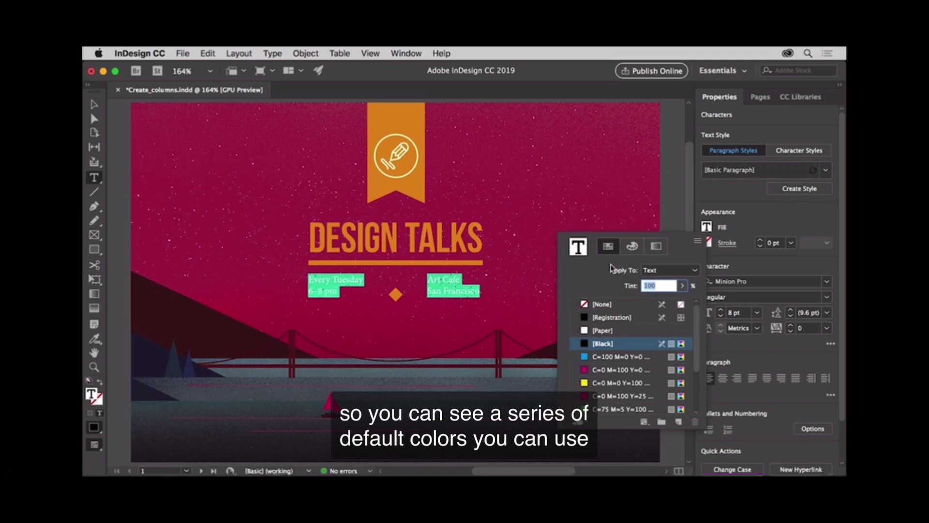
left_click(617, 334)
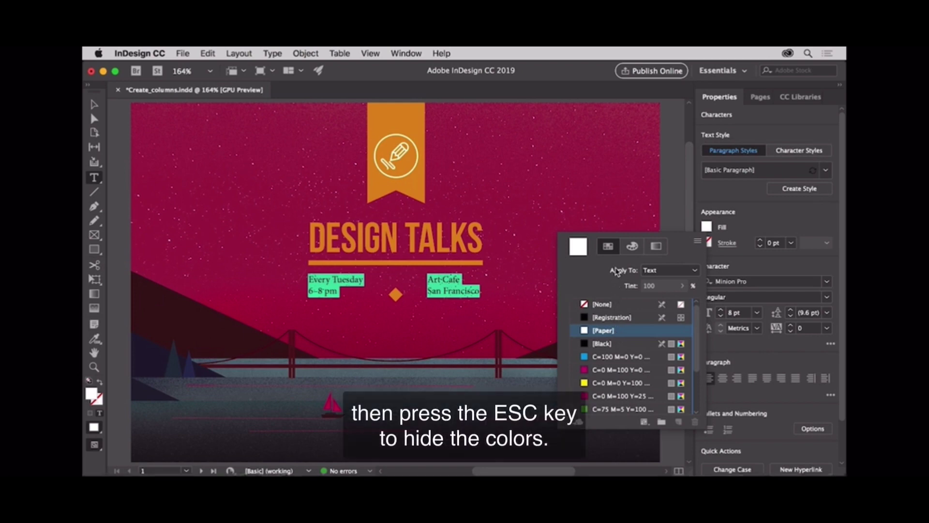
key("Escape")
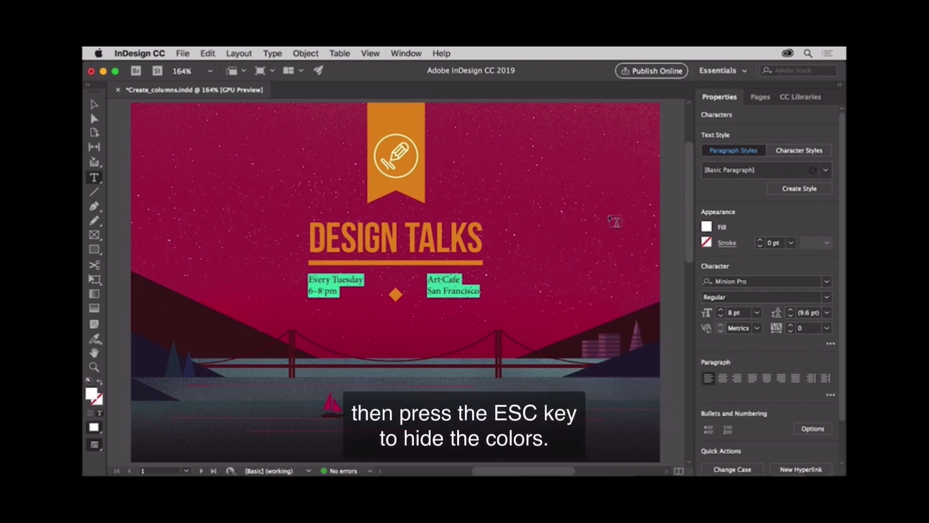
- Move the event-details frame down to Y 2 in, centred on the diamond icon
left_click(95, 105)
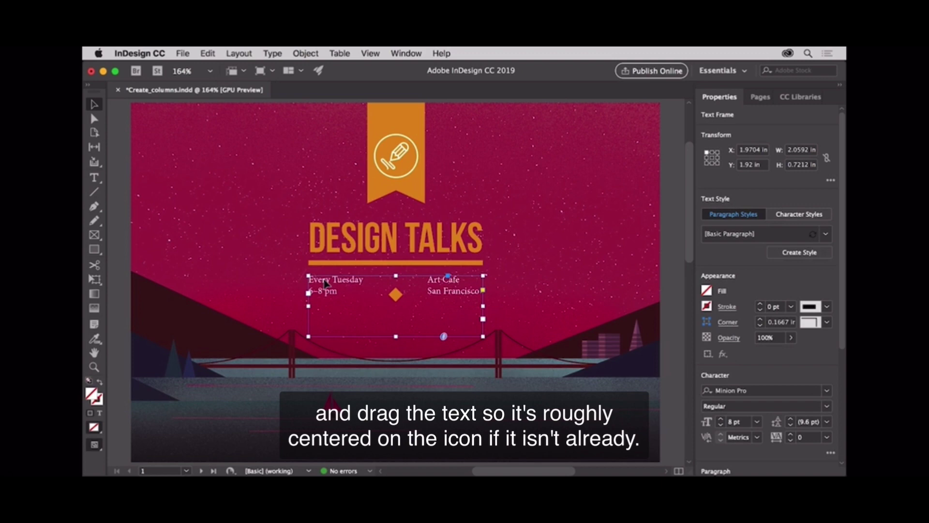
left_click_drag(325, 286, 326, 290)
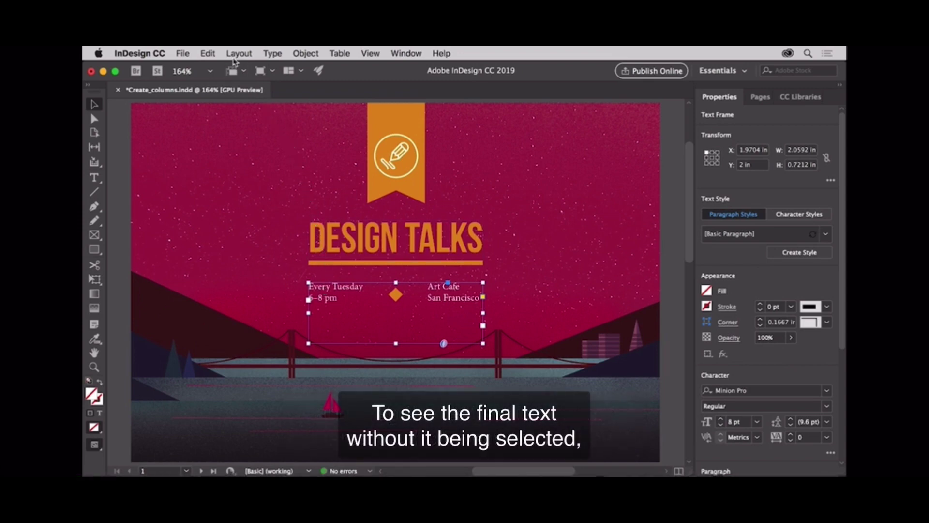
- Clear the selection with Edit > Deselect All to view the finished layout
left_click(213, 54)
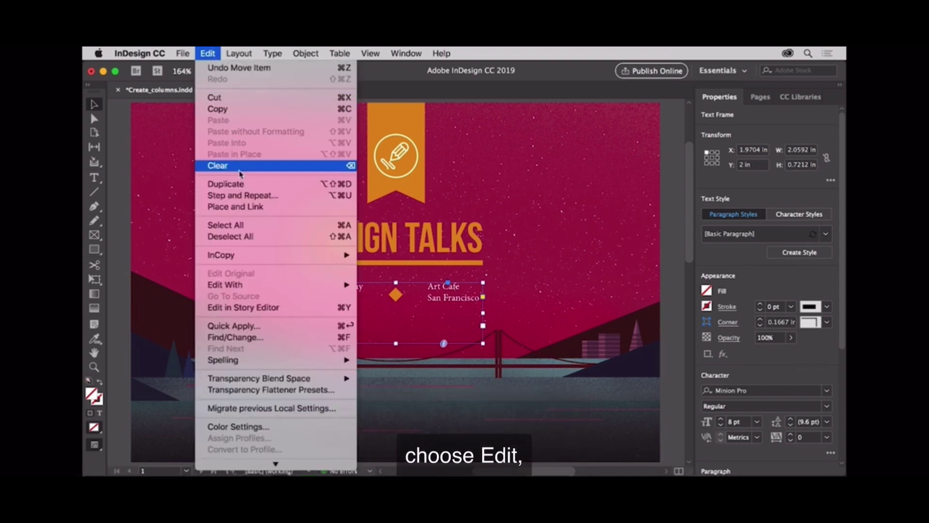
left_click(254, 237)
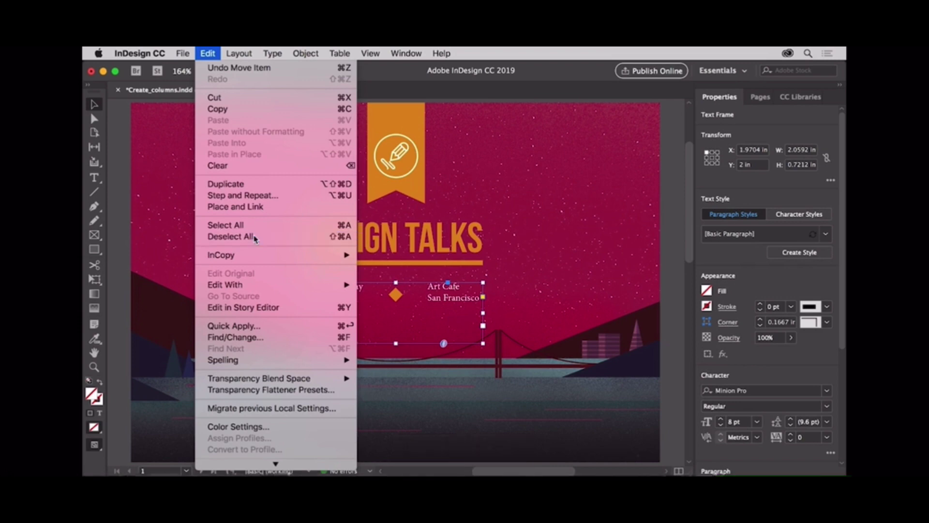